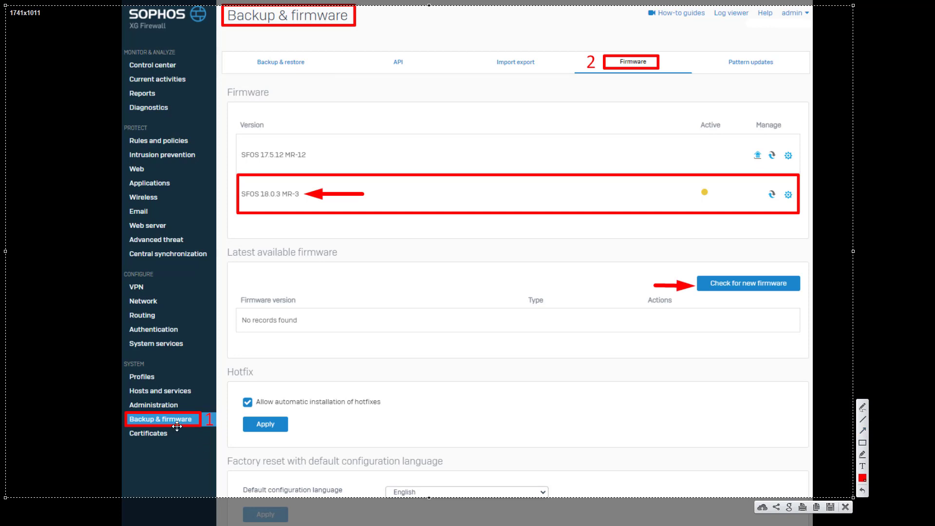
Capture the Backup & restore page, mark Backup & firmware, Backup & restore, Local, Apply and Backup now with red arrows, and copy it.
key(Escape)
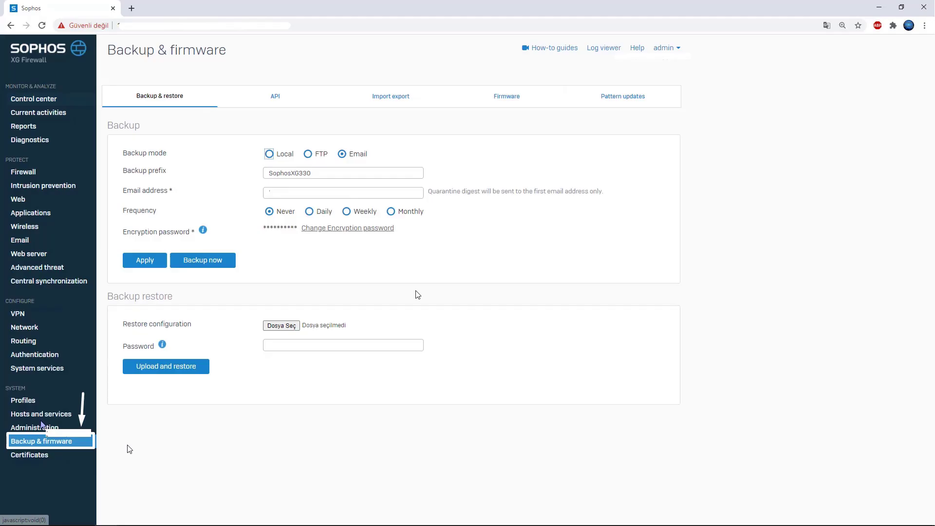
key(Print)
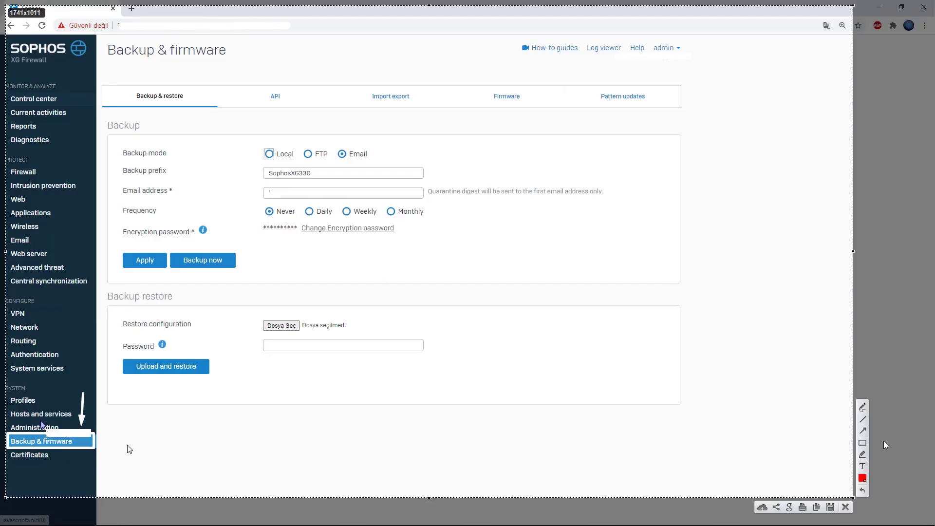
drag(161, 435, 98, 441)
drag(190, 144, 190, 104)
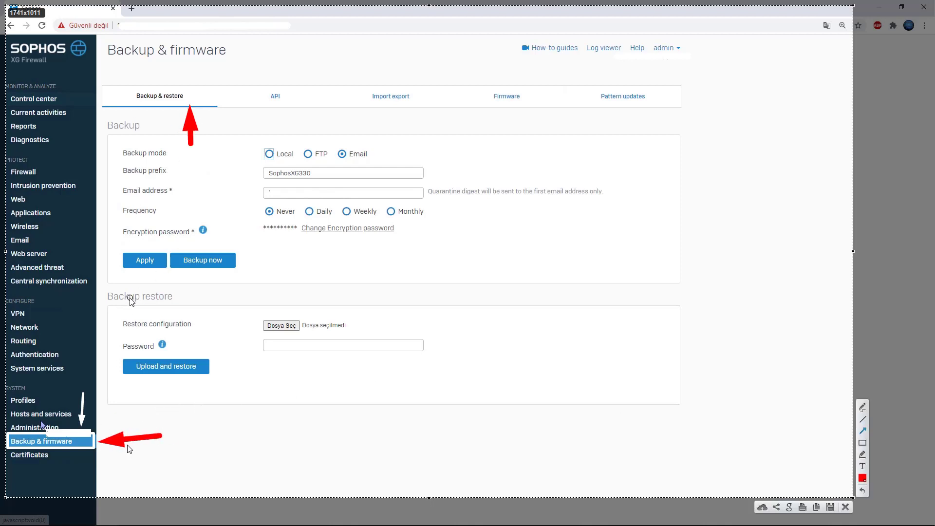
drag(130, 299, 142, 260)
drag(240, 142, 267, 155)
drag(225, 289, 216, 263)
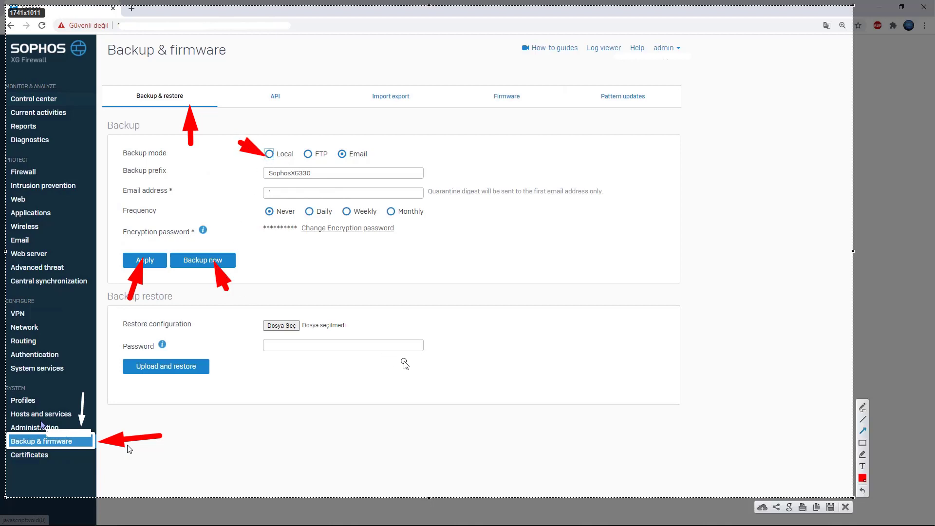
key(ctrl+c)
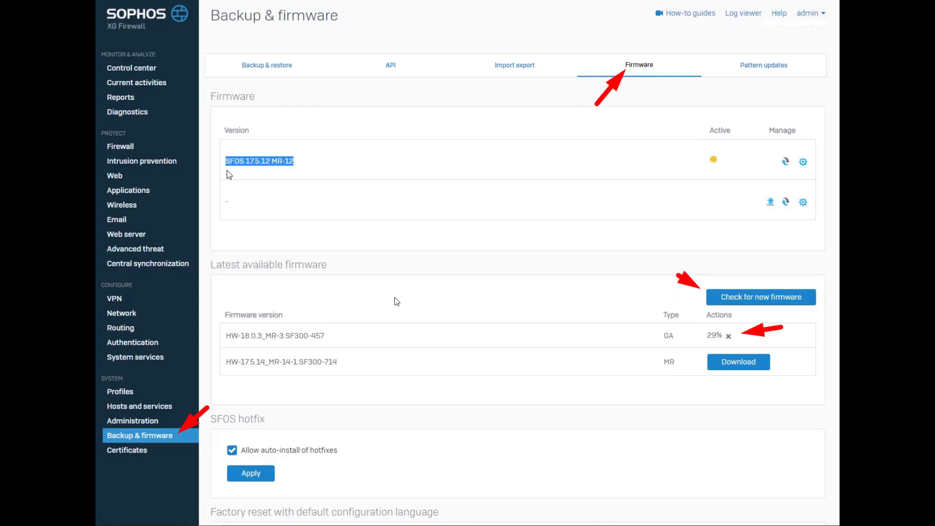
Capture the Firmware page, shift the capture area slightly upward, and copy the capture.
key(Print)
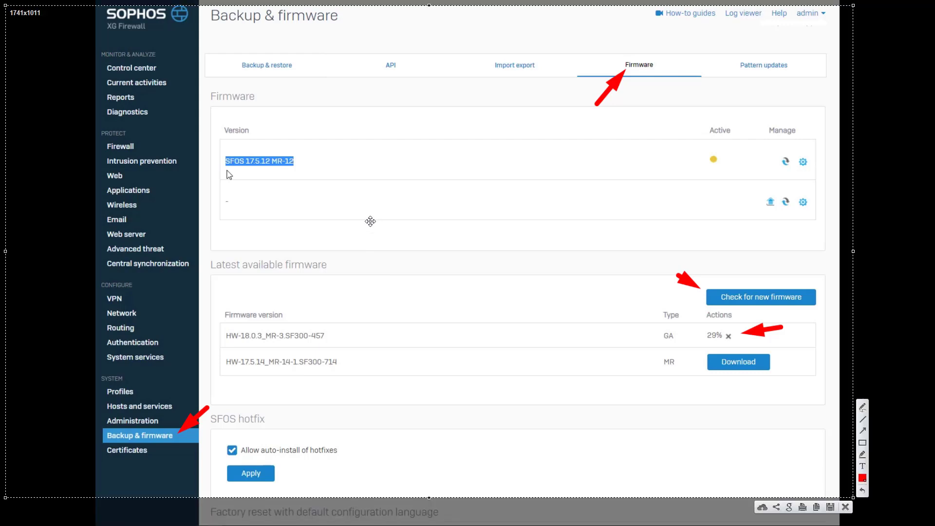
drag(373, 218, 375, 213)
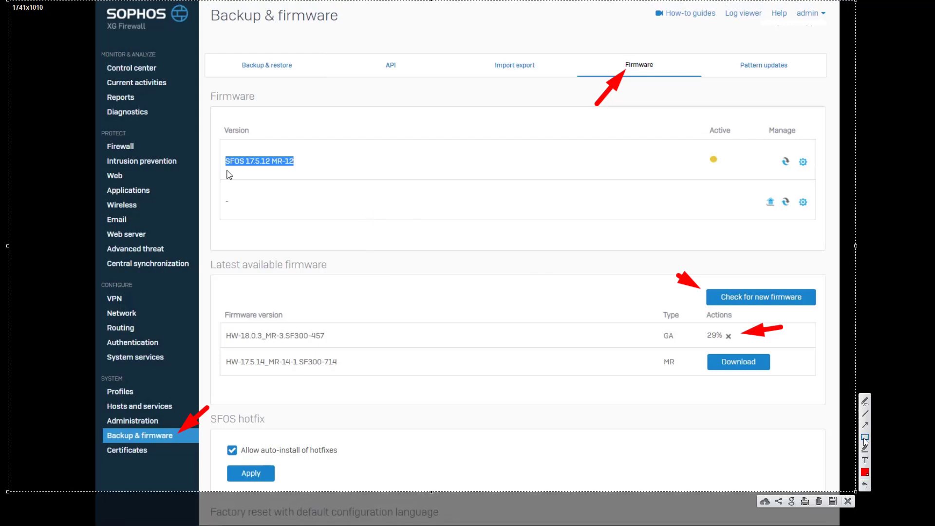
click(176, 440)
key(ctrl+c)
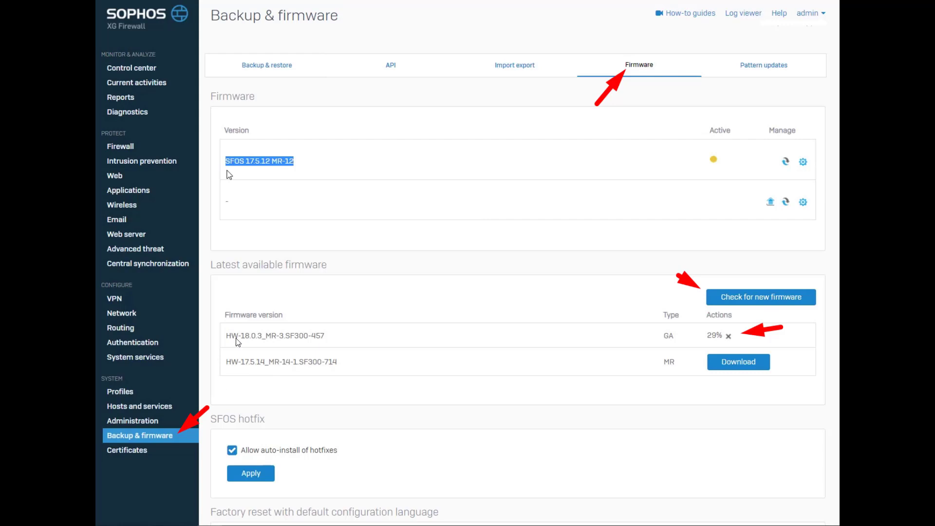
Try outlining the HW-17.5.14_MR-14-1.SF300-714 firmware entry in red on a new screen capture, and undo the outline.
key(Print)
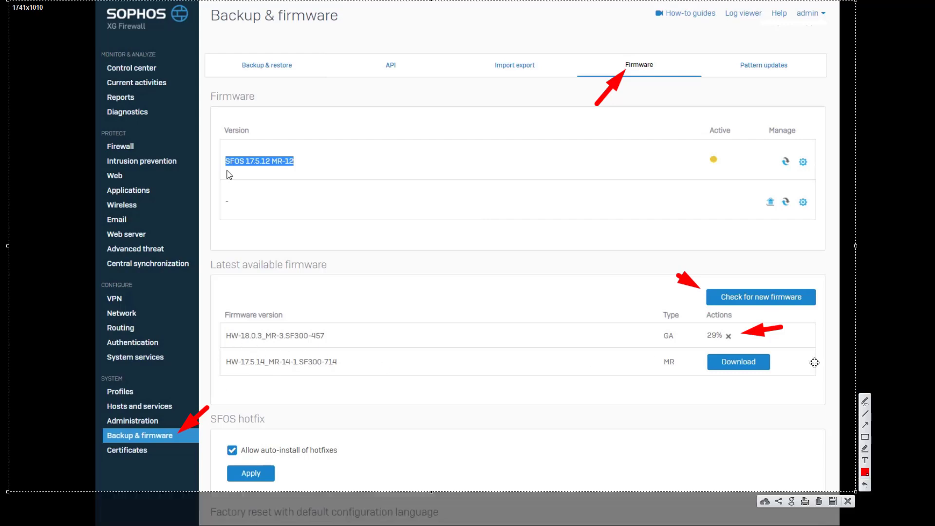
mouse_move(217, 349)
mouse_down()
mouse_move(404, 383)
mouse_move(359, 373)
mouse_up()
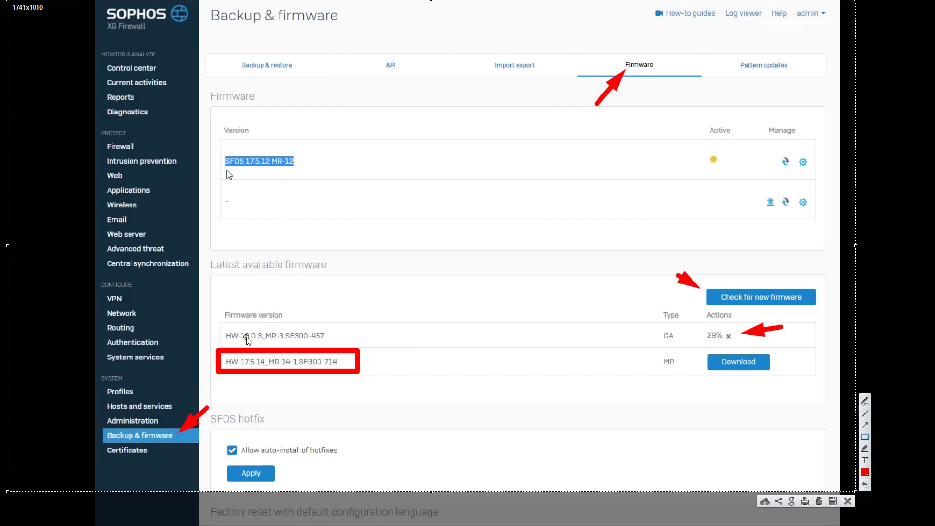
key(ctrl+z)
Outline the HW-18.0.3_MR-3.SF300-457 firmware entry with a red rectangle and close the capture.
click(865, 436)
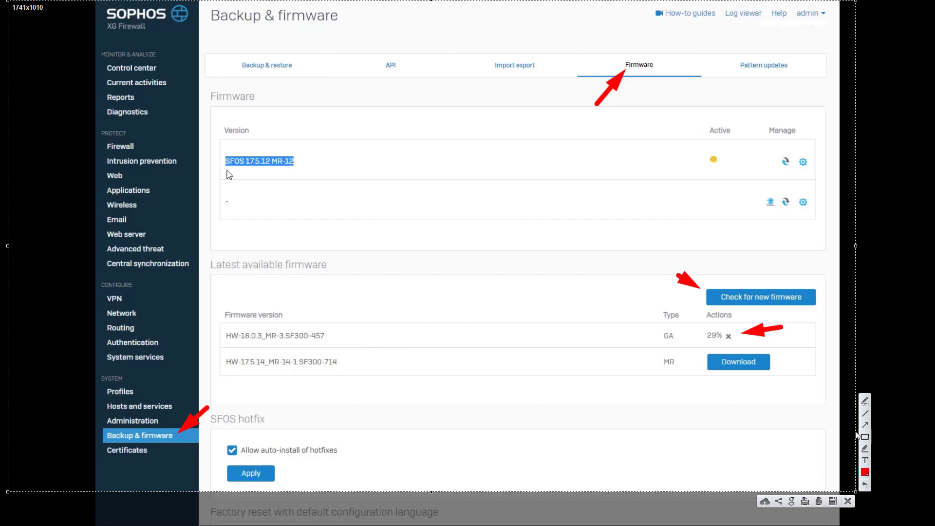
drag(207, 321, 355, 350)
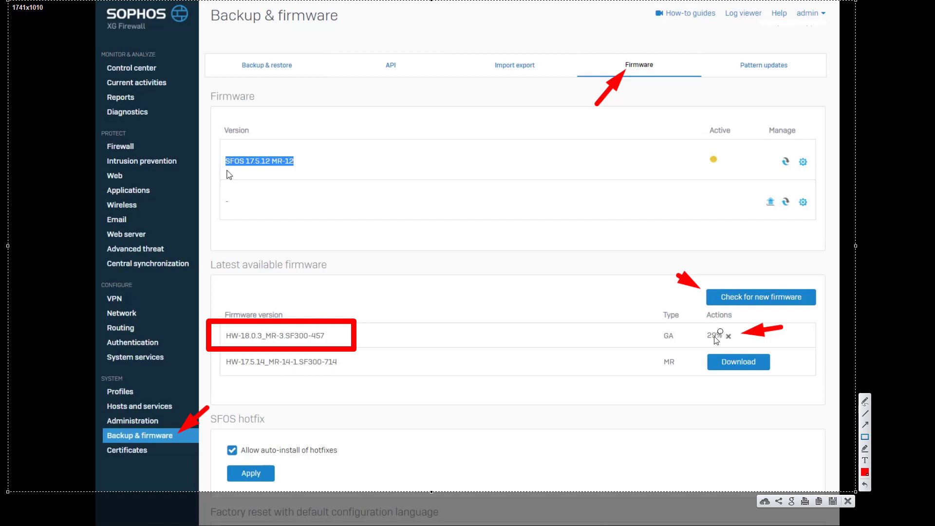
key(Escape)
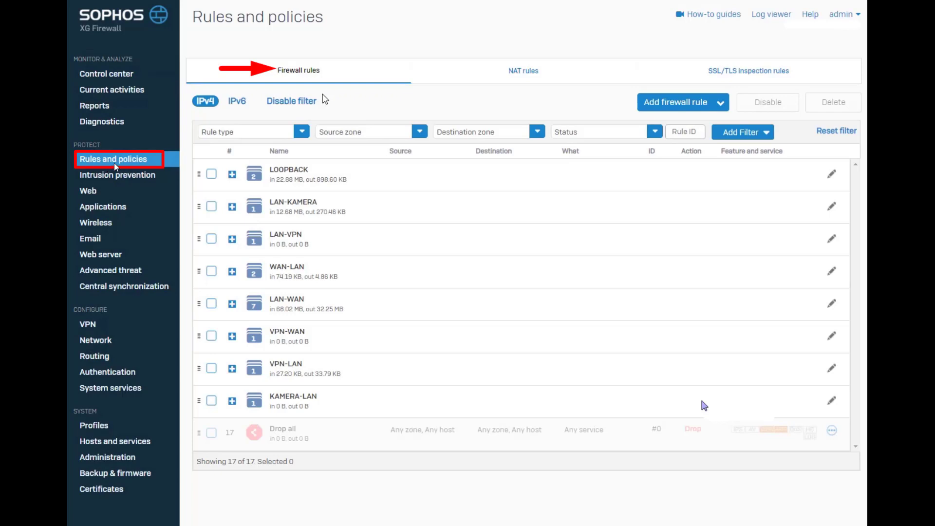
Open the NAT rules and outline the linked NAT rules migration notice in red on a screen capture.
click(523, 71)
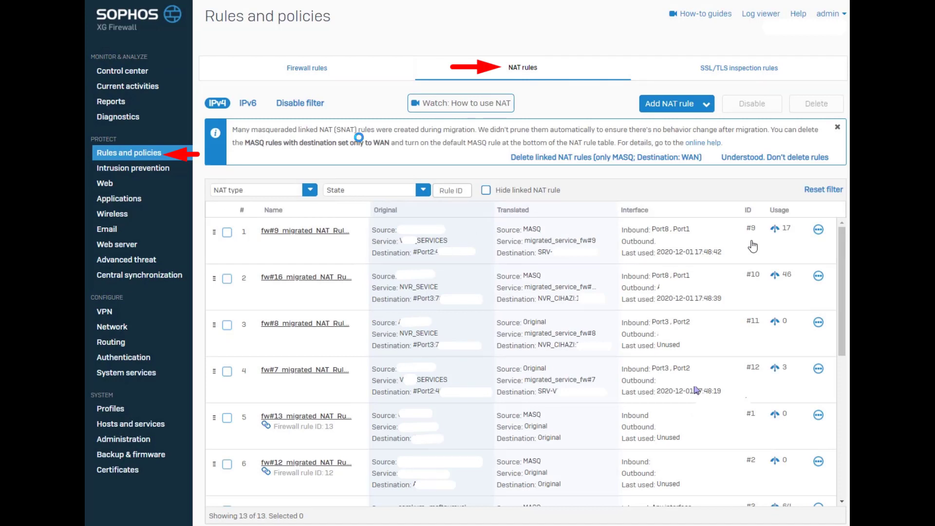
key(Print)
drag(30, 4, 878, 495)
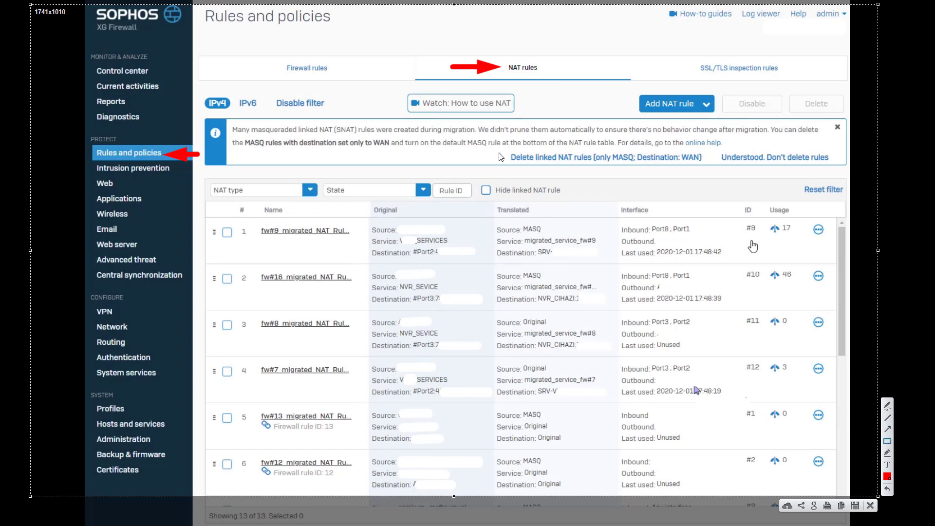
mouse_move(205, 117)
mouse_down()
mouse_move(574, 173)
mouse_move(850, 172)
mouse_up()
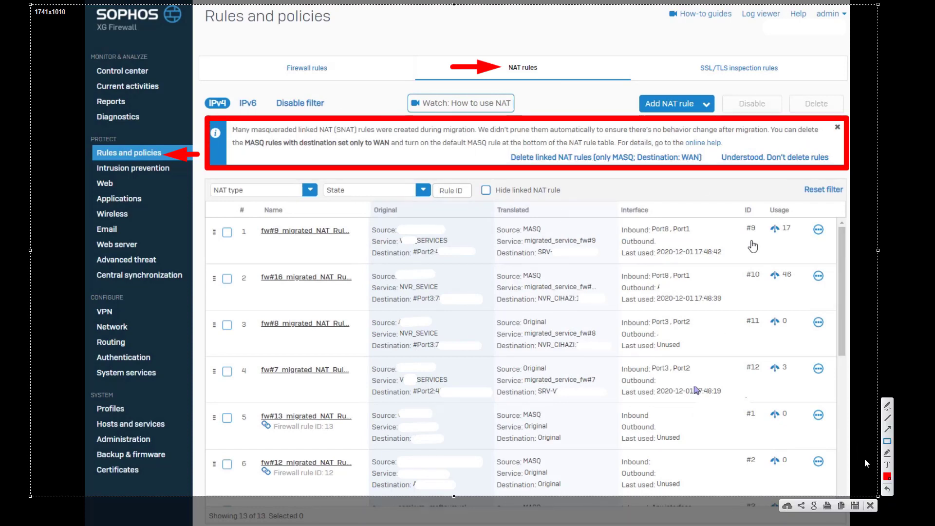
Mark the first six NAT rules in the list with red arrows on the capture.
click(887, 429)
drag(177, 229, 217, 238)
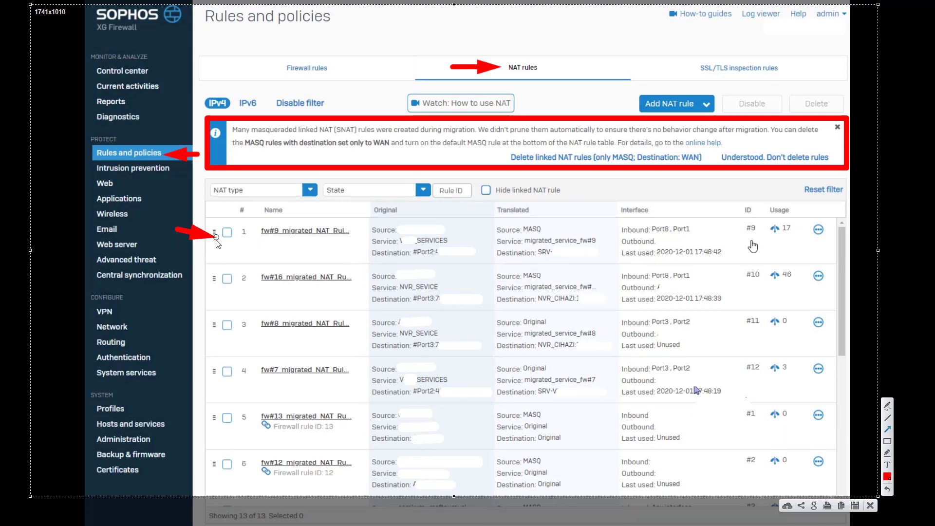
drag(186, 277, 229, 286)
drag(187, 325, 243, 331)
mouse_move(196, 370)
mouse_down()
mouse_move(231, 387)
mouse_move(230, 423)
mouse_up()
drag(190, 458, 231, 483)
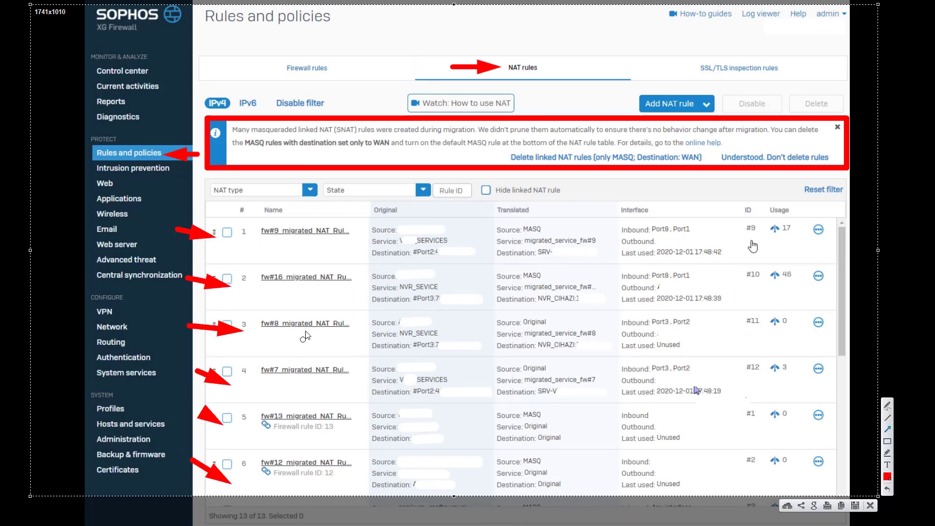
Undo the red arrows drawn beside the NAT rules.
key(ctrl+z)
key(ctrl+z)
key(ctrl+z)
key(ctrl+z)
key(ctrl+z)
key(ctrl+z)
Point a red arrow at the option to delete linked NAT rules, undo it, and close the capture.
drag(522, 204, 545, 173)
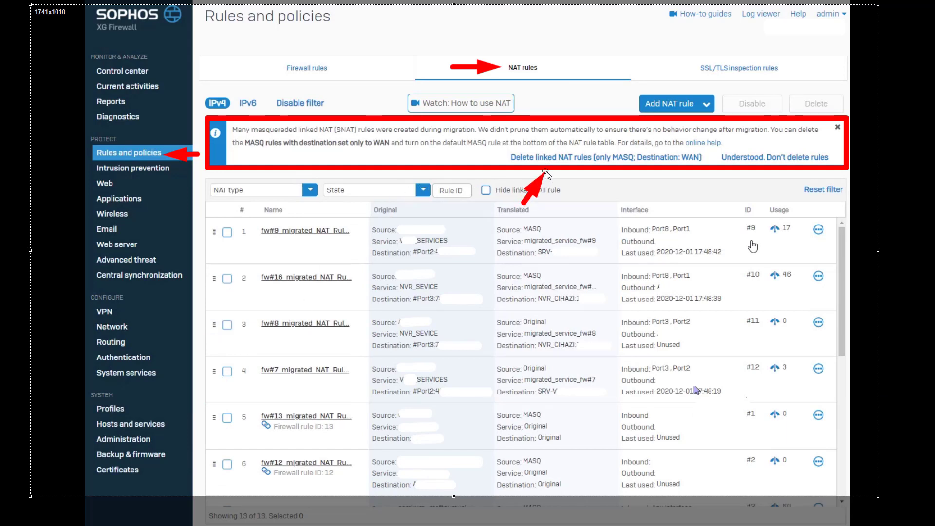
key(ctrl+z)
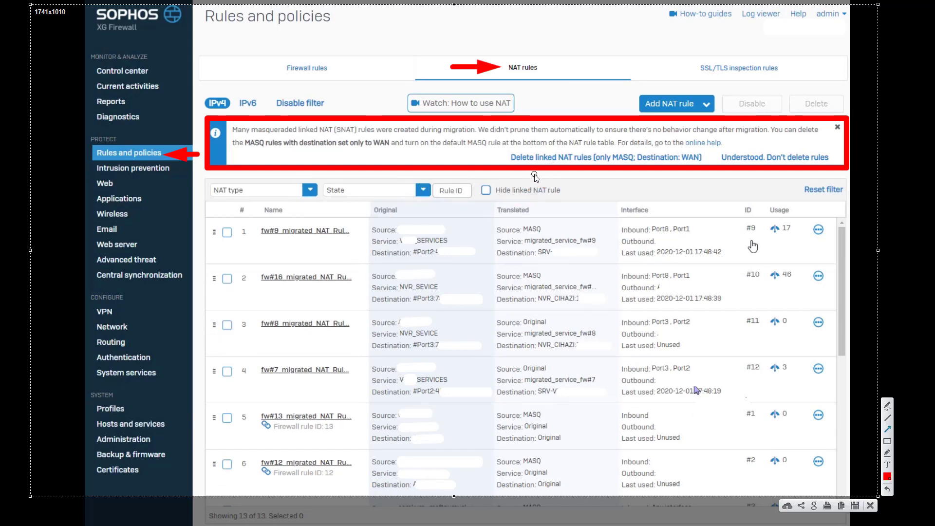
key(Escape)
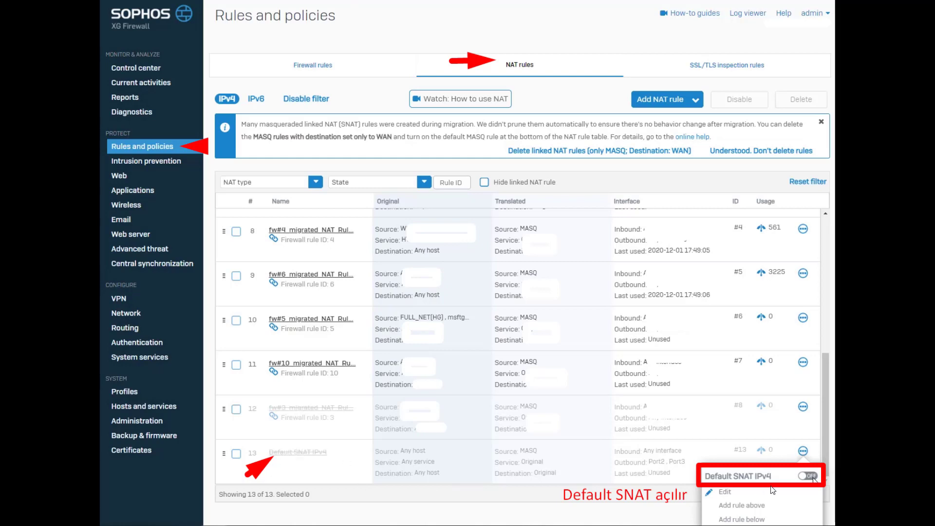
Turn on the Default SNAT IPv4 NAT rule and confirm the change.
click(810, 474)
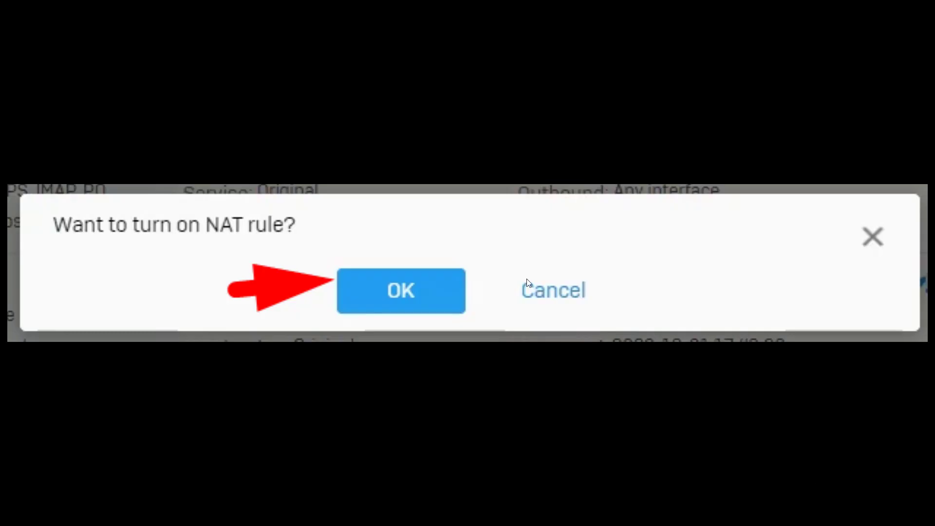
click(401, 291)
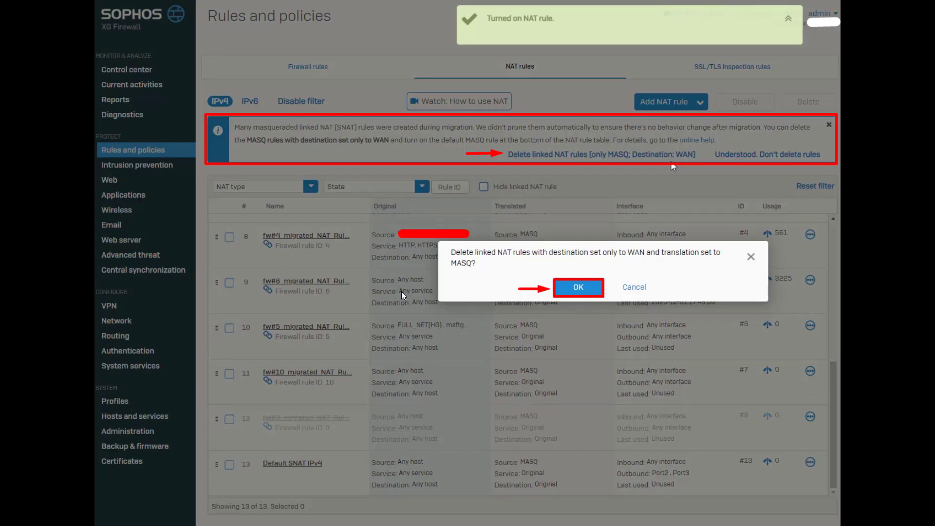